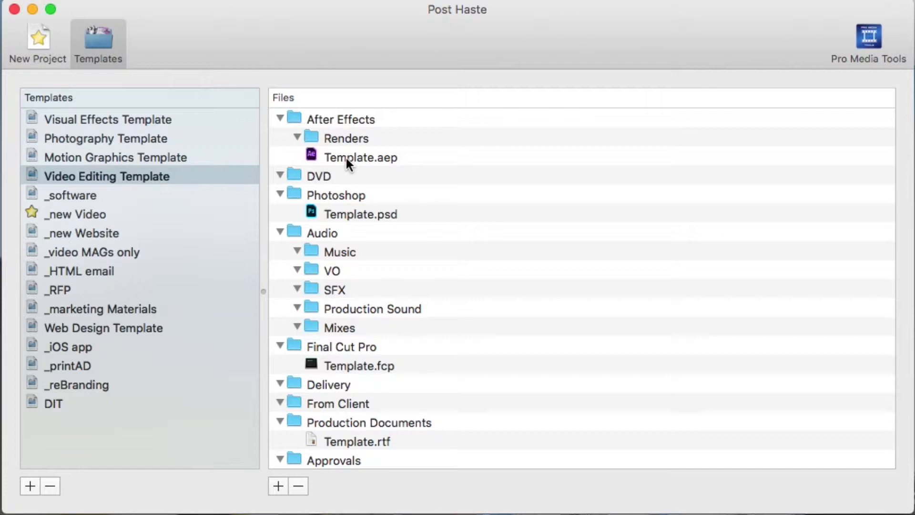
Step: Look through the folder structures of the saved templates, from Visual Effects Template down to _iOS app
click(104, 122)
click(96, 138)
click(94, 160)
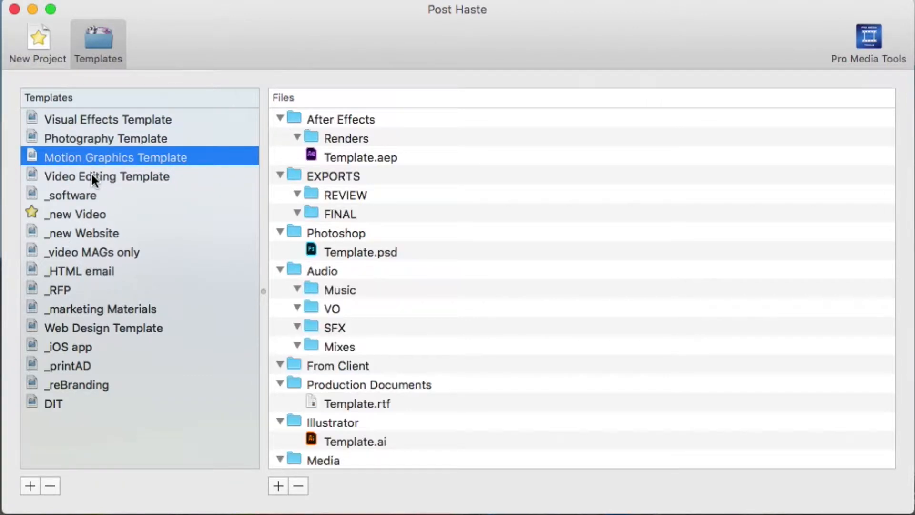
click(91, 175)
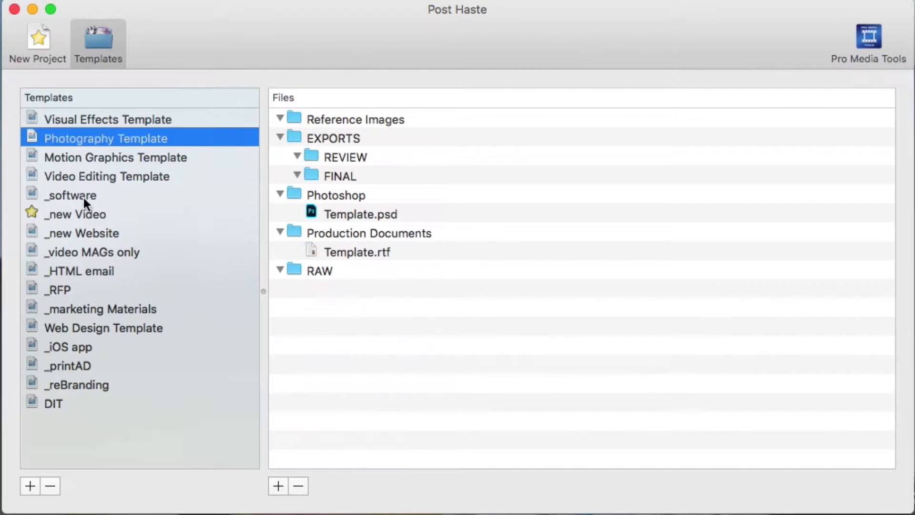
click(81, 196)
click(71, 213)
click(72, 233)
click(72, 251)
click(69, 273)
click(64, 300)
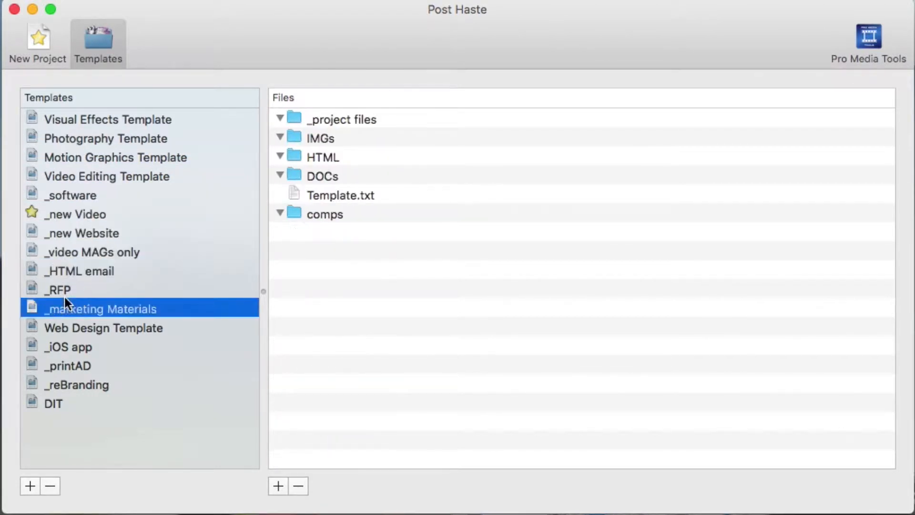
click(62, 347)
Step: Show the _new Video template and collapse its Working Files, Proposal, _deliverables and Media folders
click(73, 216)
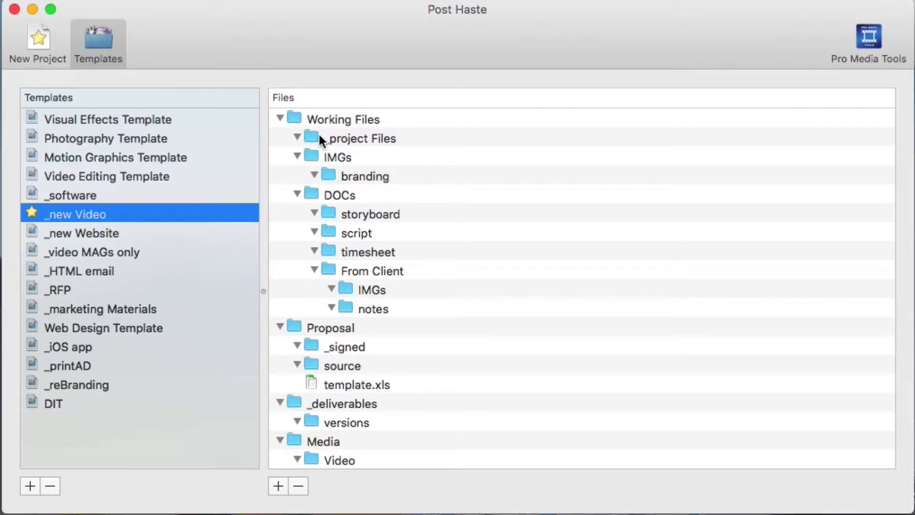
click(281, 118)
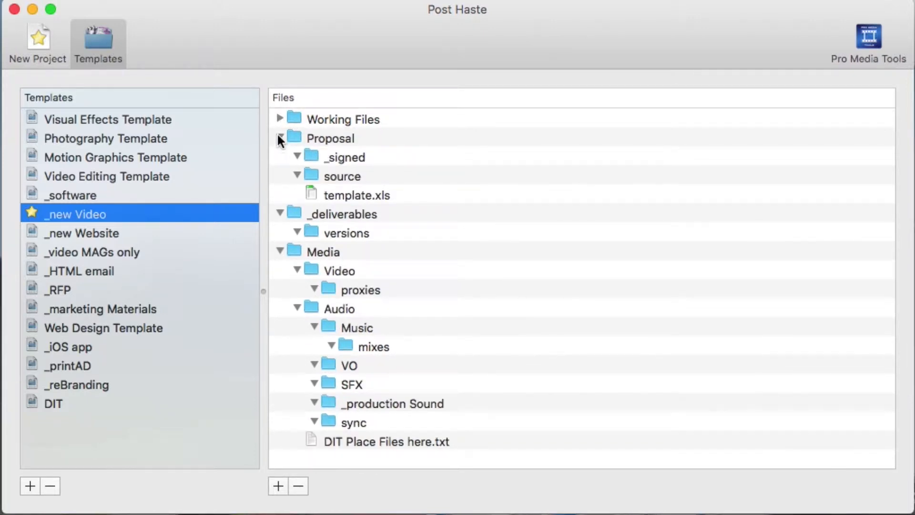
click(280, 138)
click(279, 156)
click(279, 176)
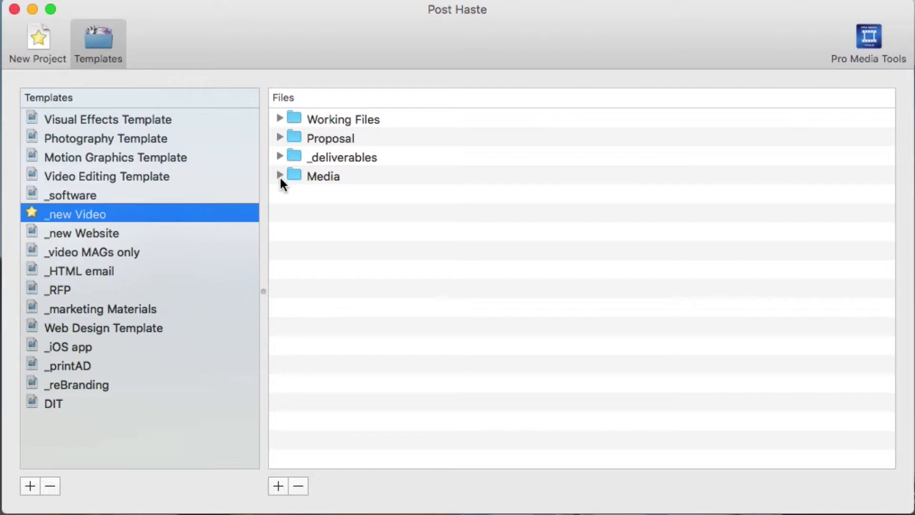
Step: Examine the Media folder of the _new Video template, including its Video and Audio subfolders and the DIT text file
click(279, 175)
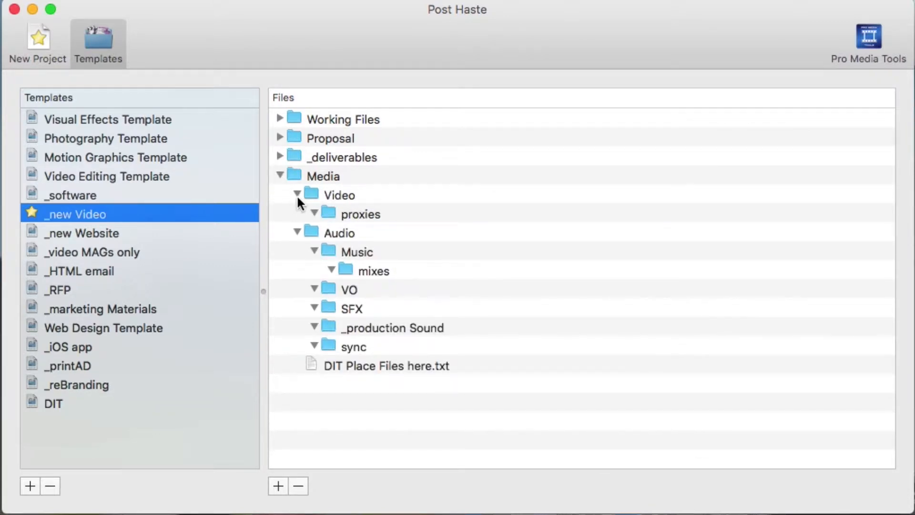
click(296, 192)
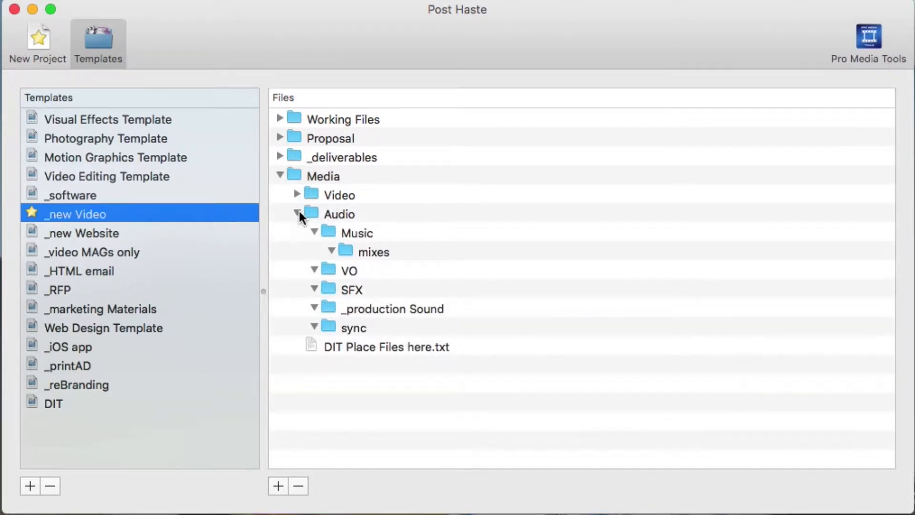
click(298, 211)
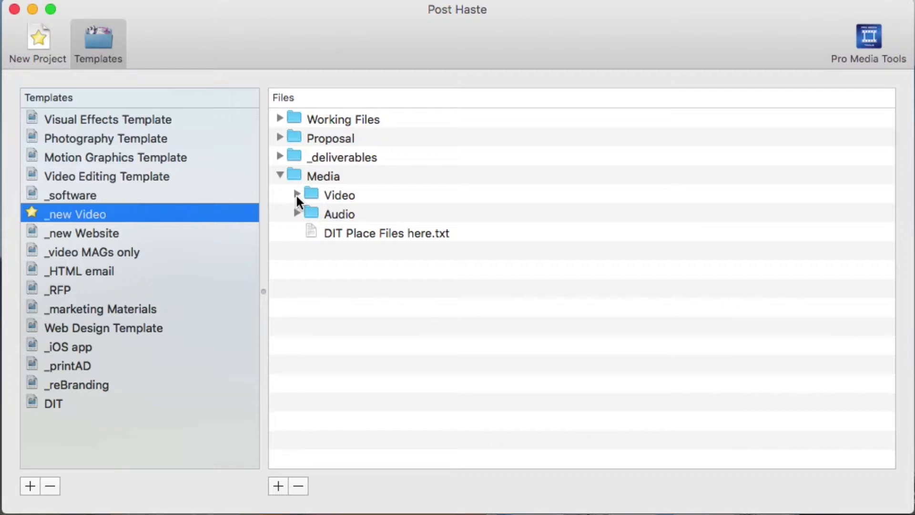
click(342, 229)
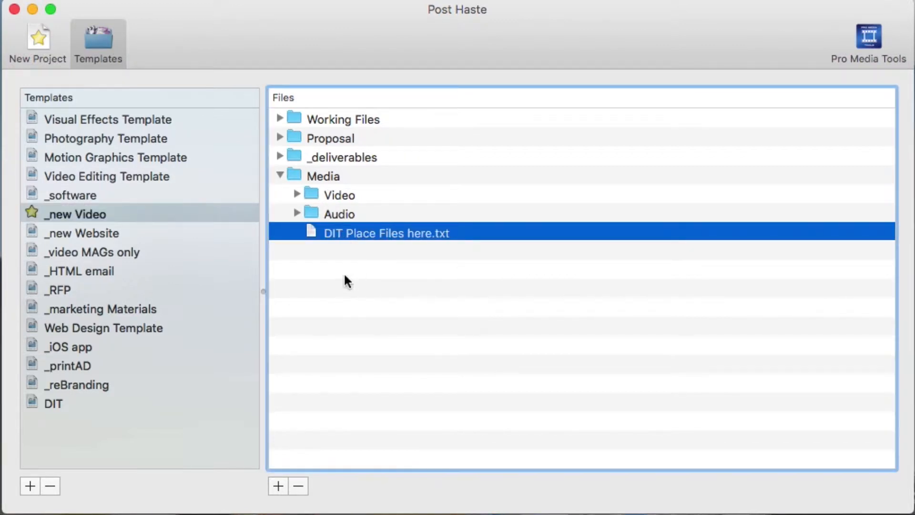
click(297, 193)
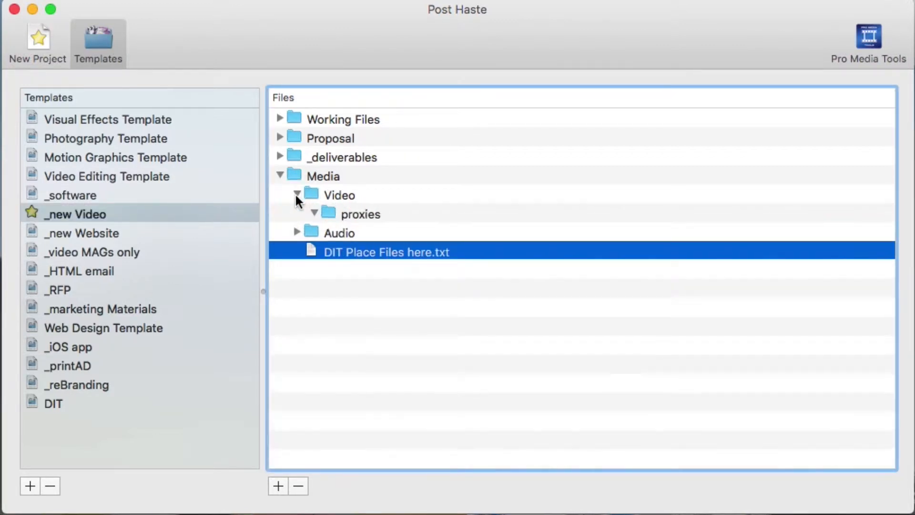
click(313, 196)
click(314, 213)
click(314, 213)
click(297, 233)
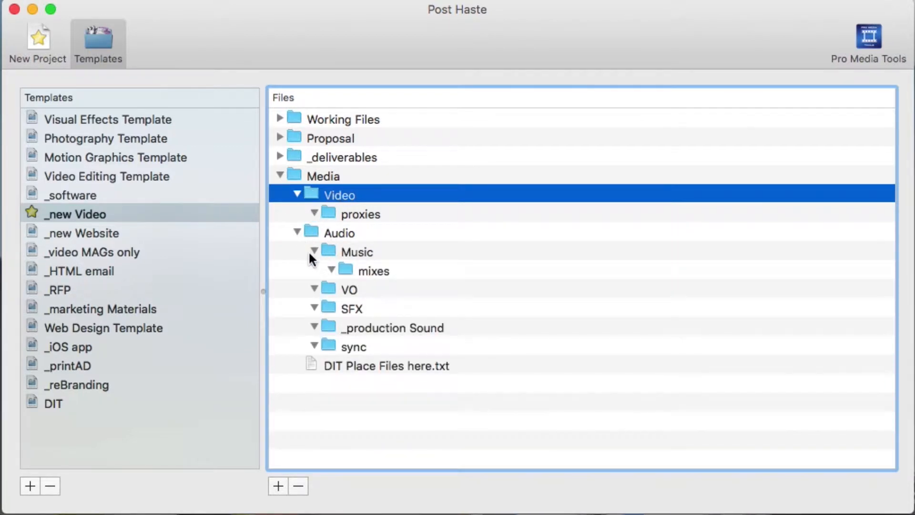
click(314, 250)
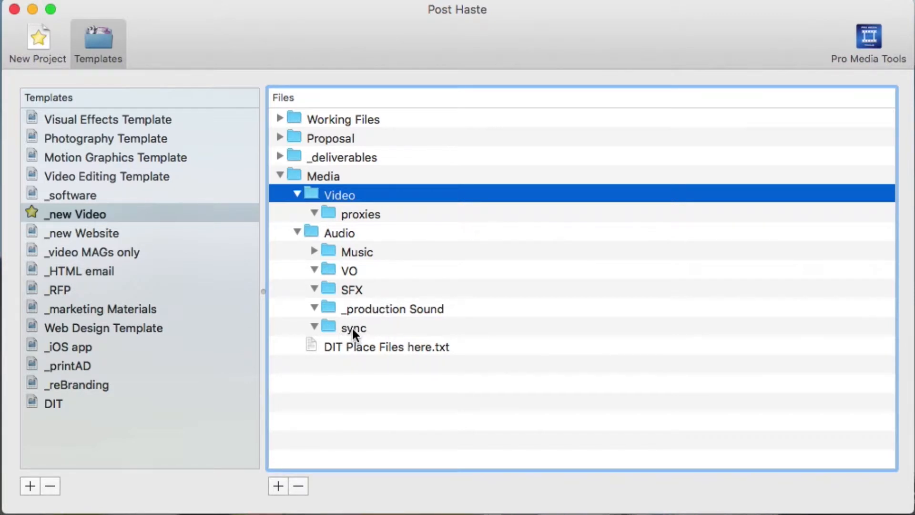
click(315, 250)
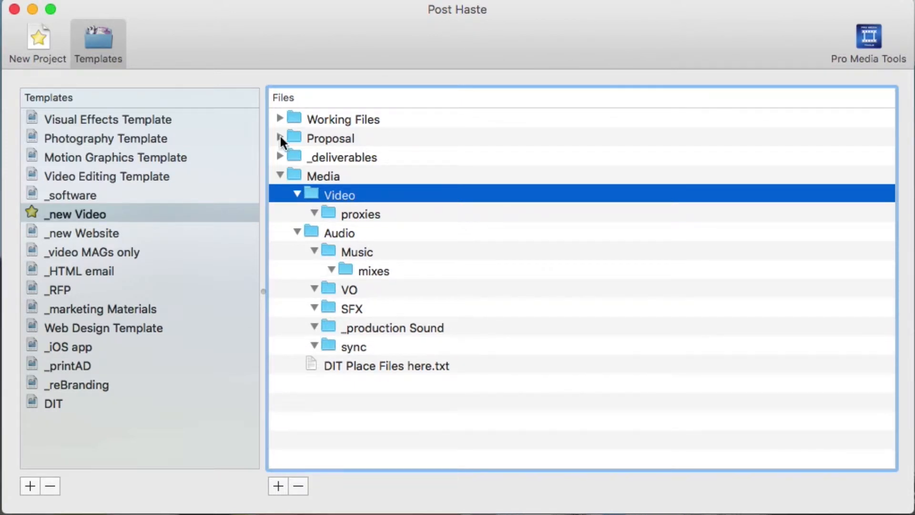
Step: Examine the contents of the _deliverables and Proposal folders, including _signed, source and template.xls
click(280, 156)
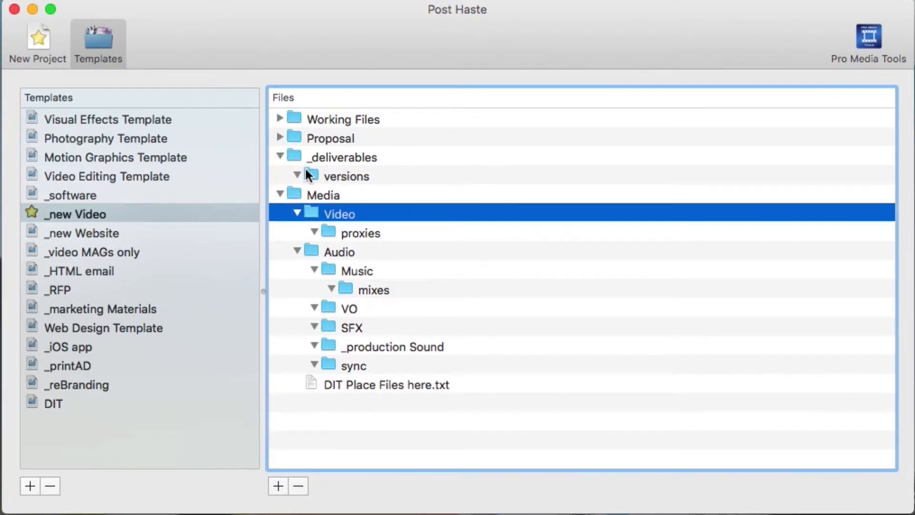
click(331, 159)
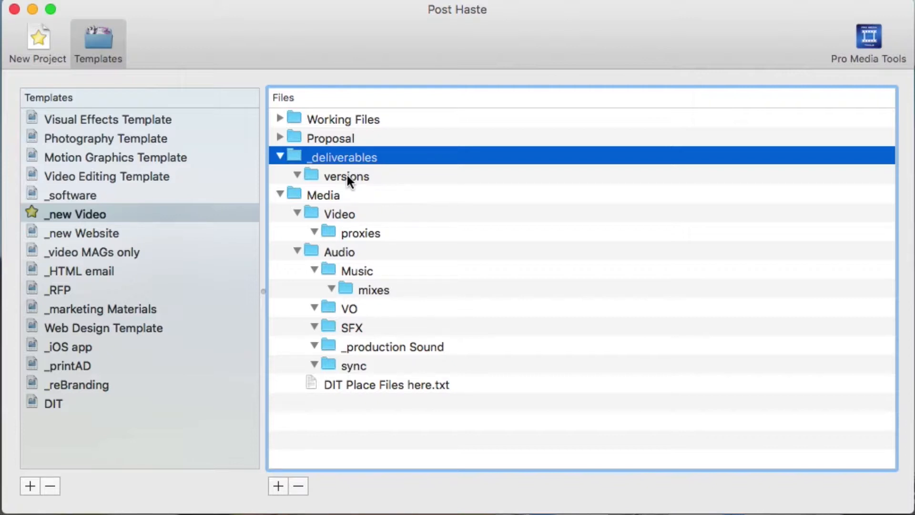
click(288, 138)
click(280, 138)
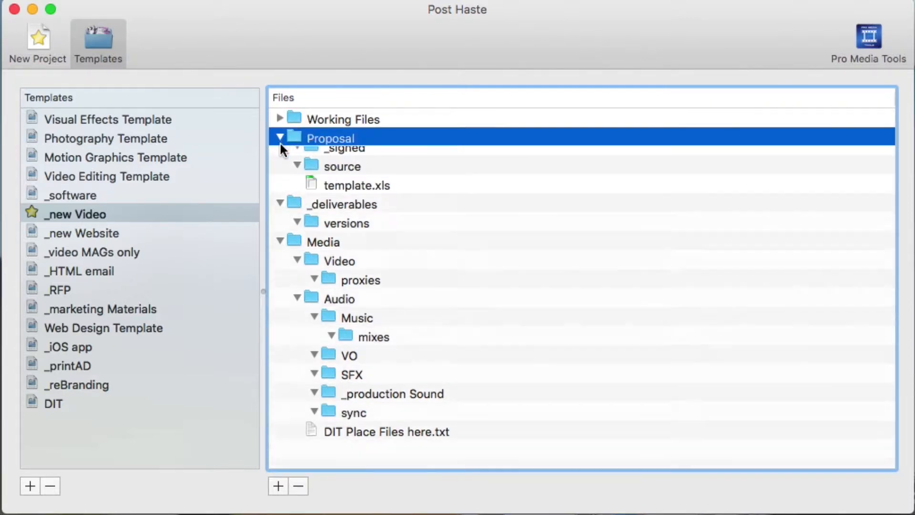
click(347, 161)
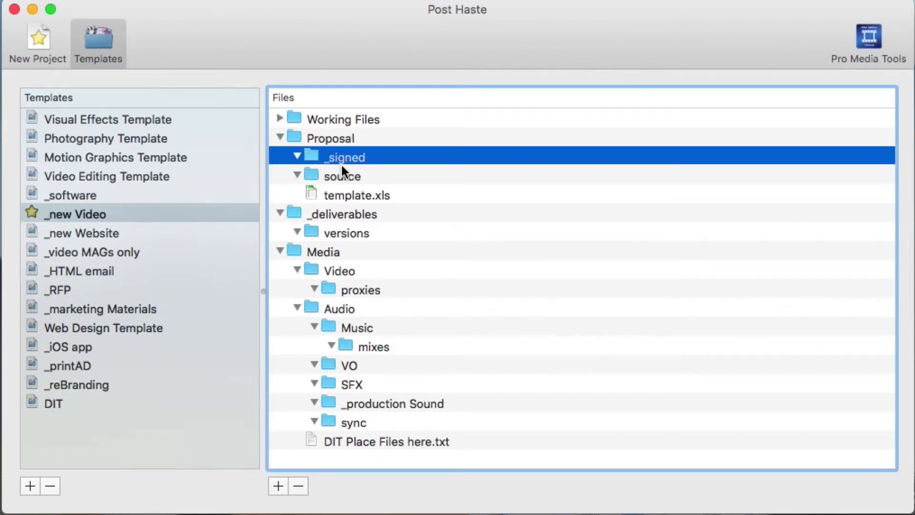
click(341, 179)
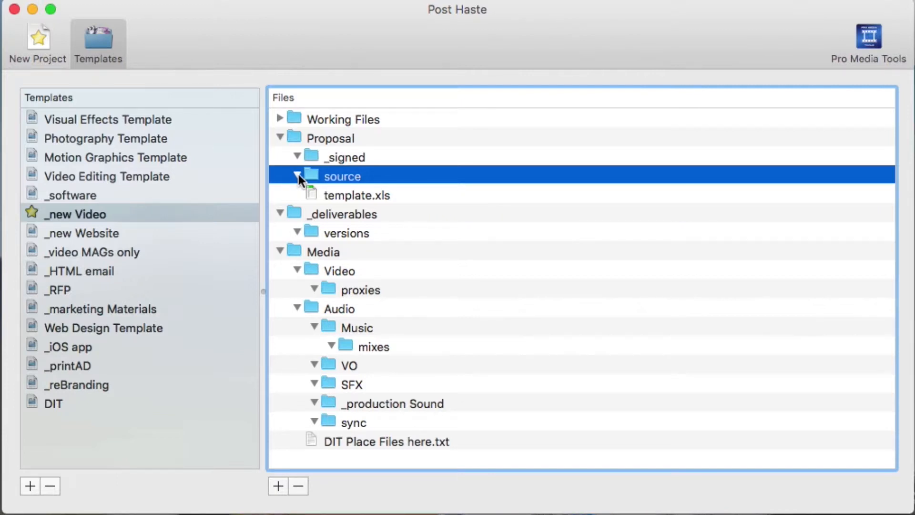
click(367, 196)
Step: Examine the Working Files subfolders _project Files, IMGs, DOCs and From Client, and collapse Working Files and Proposal
click(280, 117)
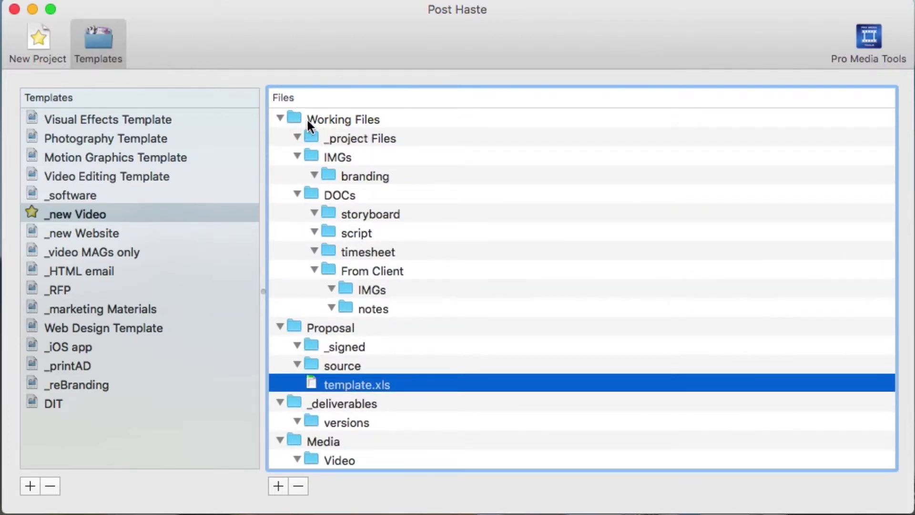
click(307, 137)
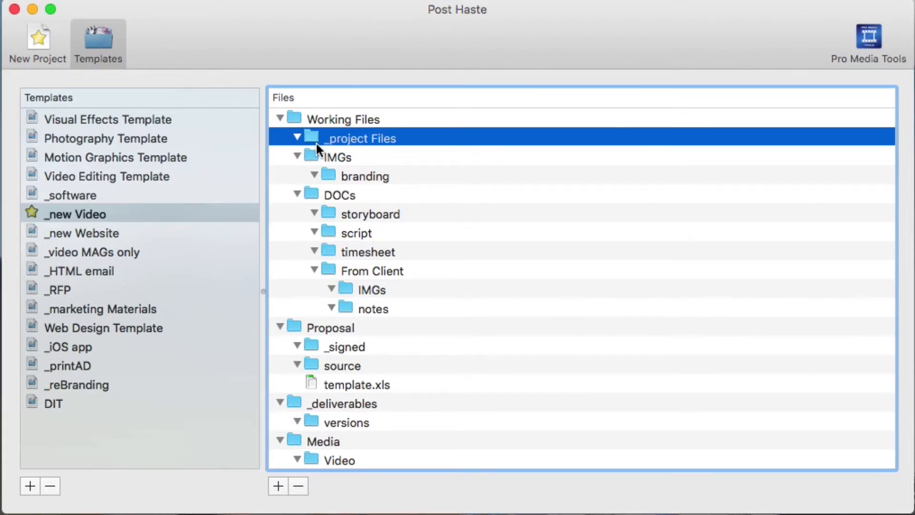
click(336, 154)
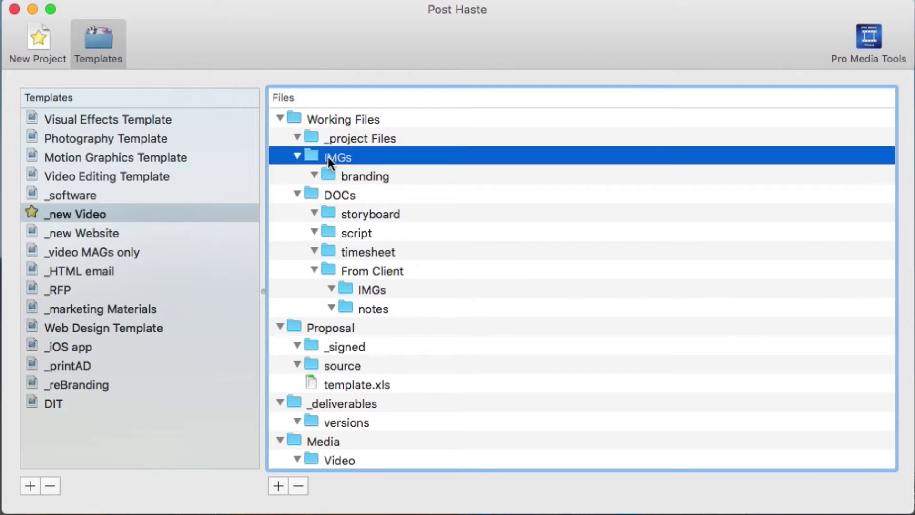
click(333, 195)
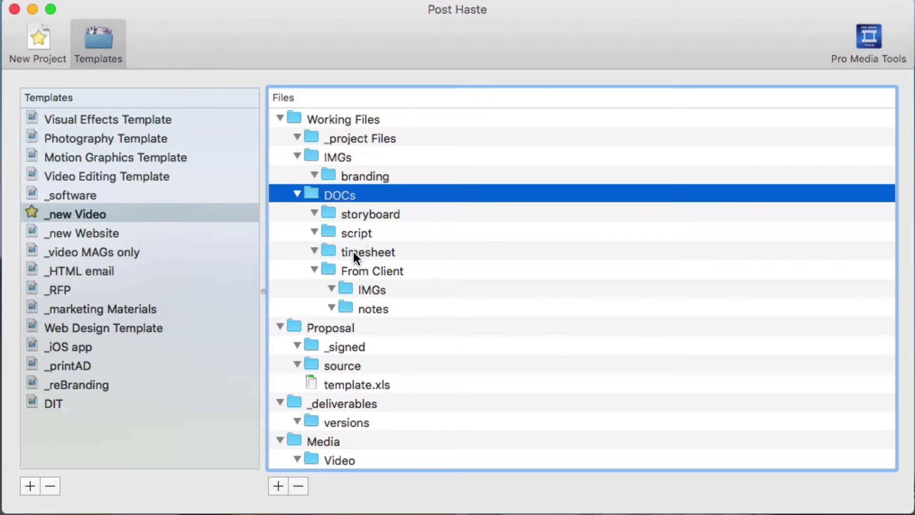
click(352, 272)
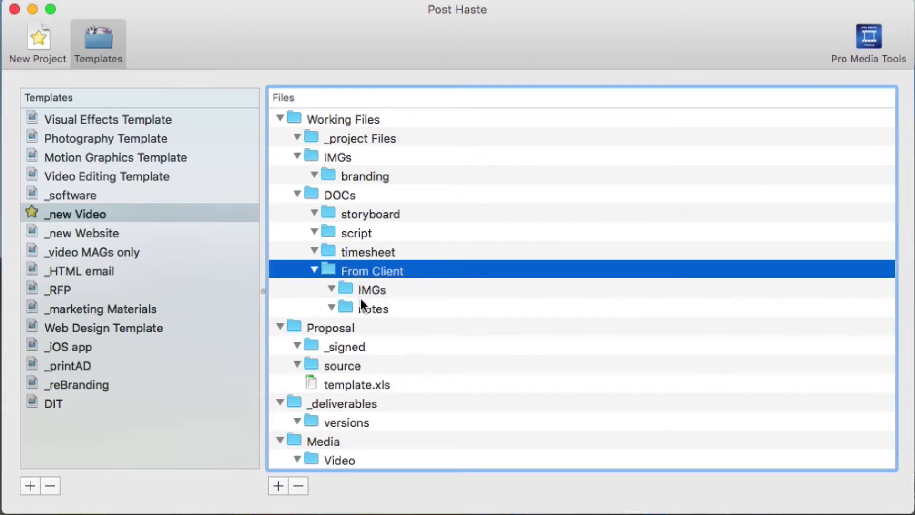
click(279, 117)
click(279, 137)
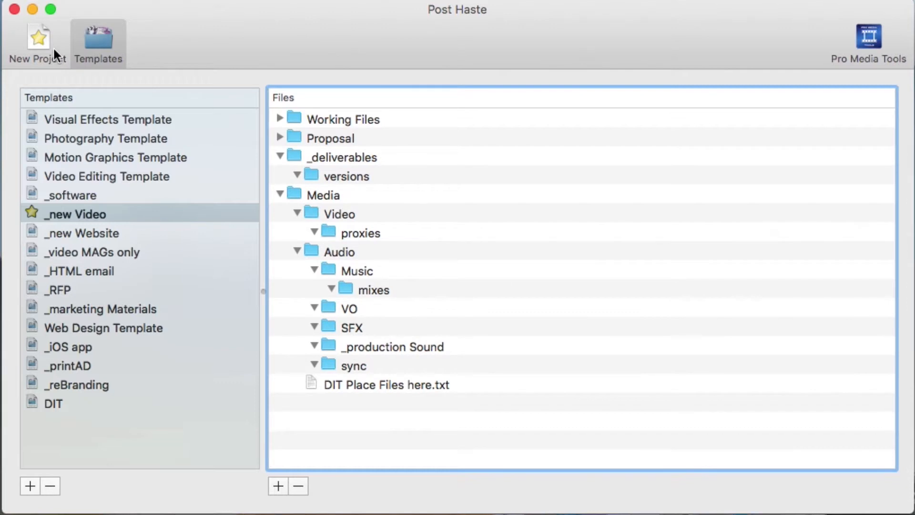
Step: Start a new project based on the _new Video template
click(53, 47)
click(212, 99)
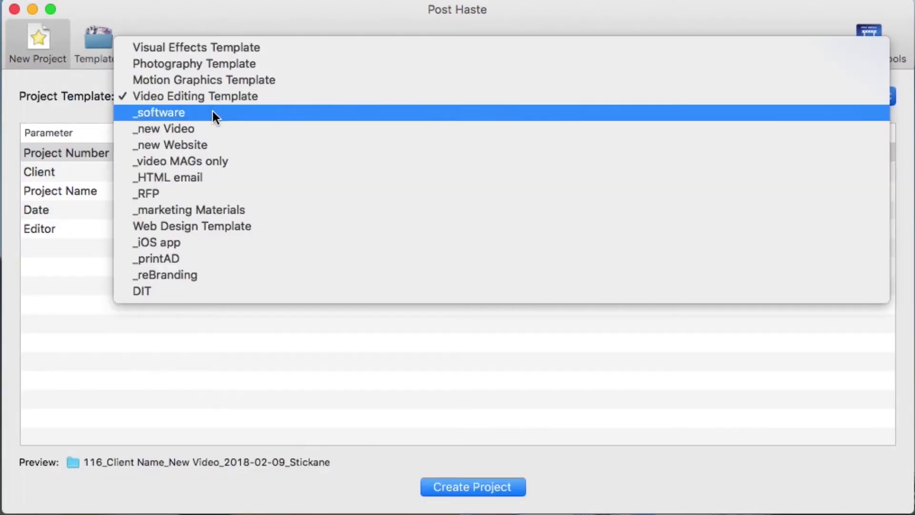
click(208, 134)
click(202, 152)
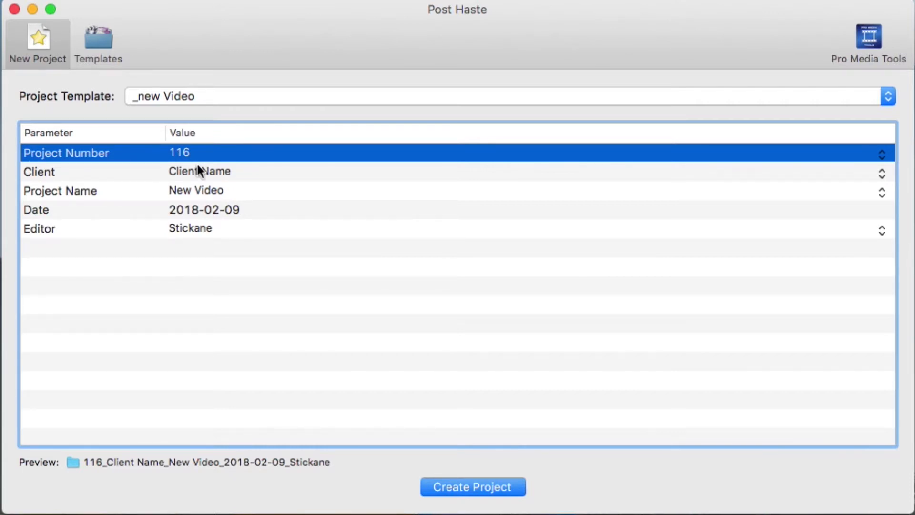
Step: Set the client to "Client Name" and the project name to "Super Bowl Ad 2018"
click(200, 171)
click(202, 171)
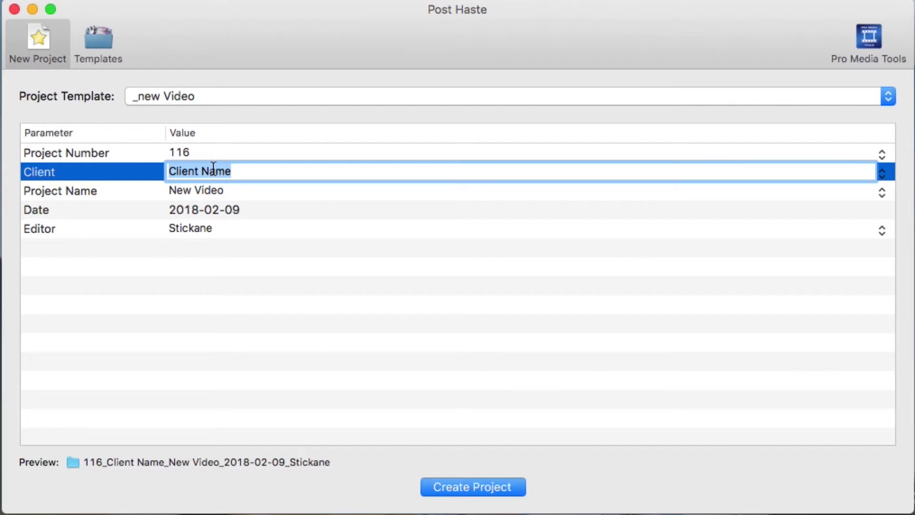
text(Client Name)
key(Tab)
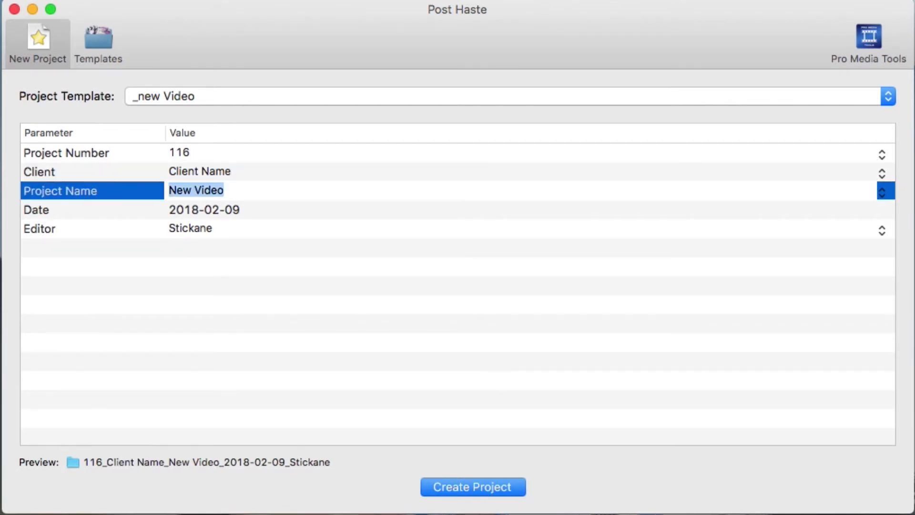
text(Super Bow)
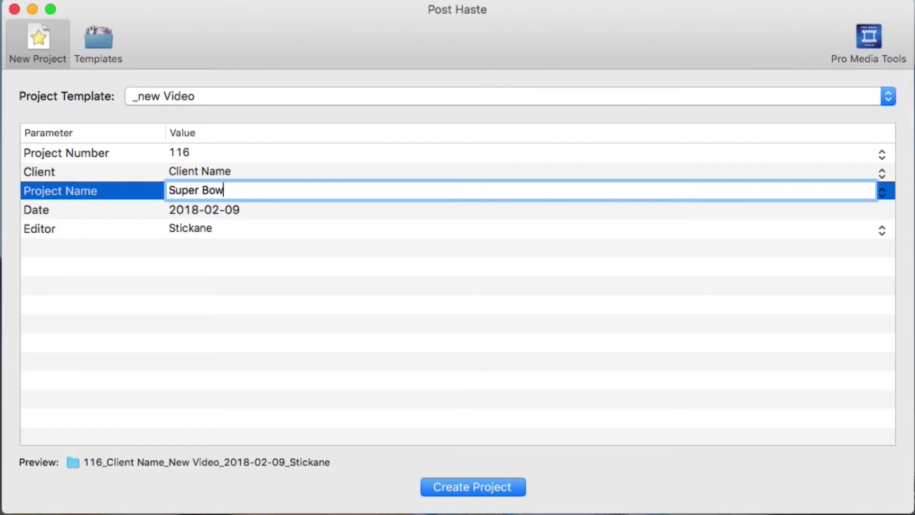
text(l Ad 2018)
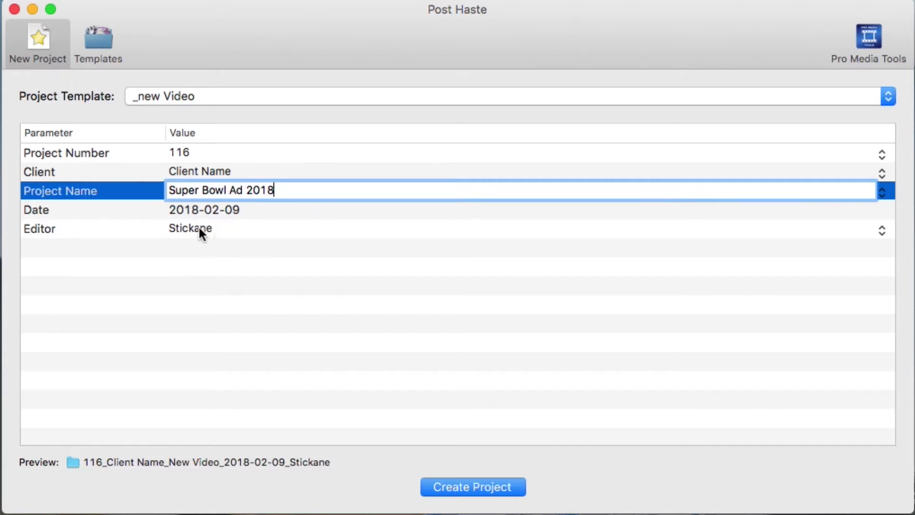
Step: Check the saved choices offered for the Editor, Project Name and Client parameters, keeping the values already set
click(233, 230)
click(883, 232)
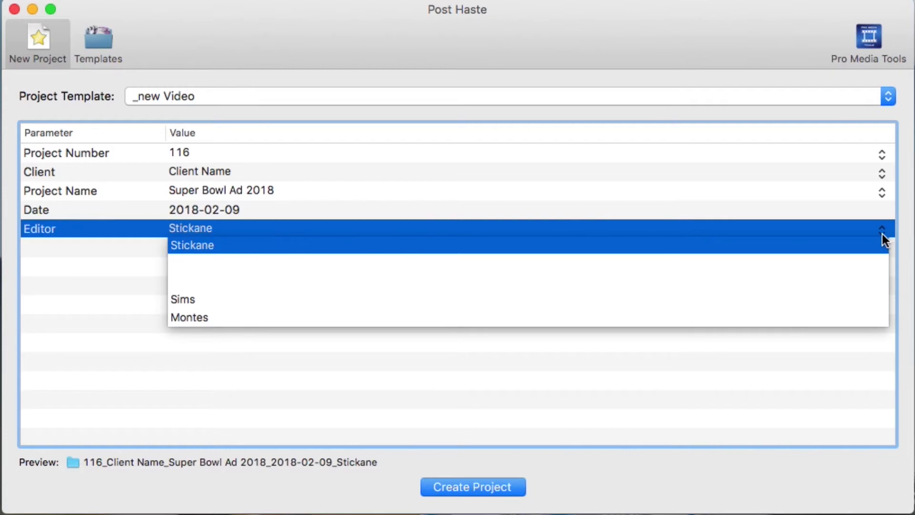
click(148, 273)
click(188, 242)
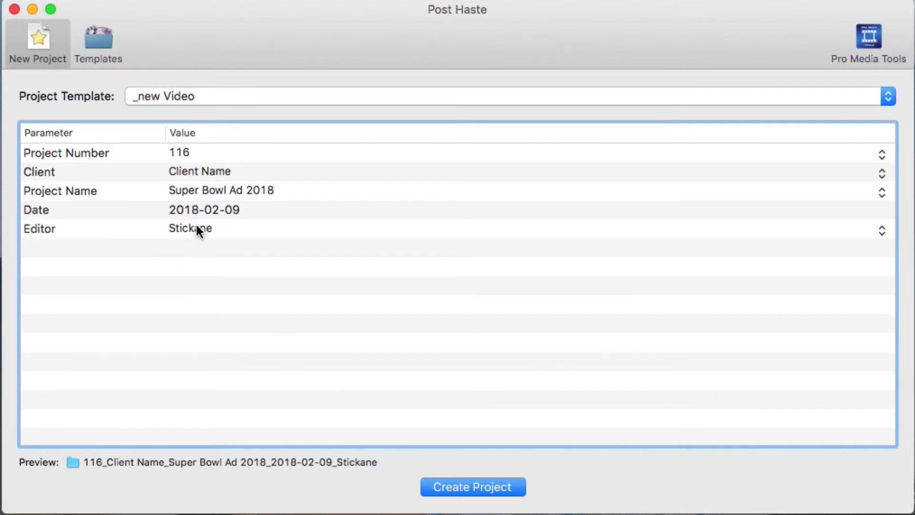
click(193, 190)
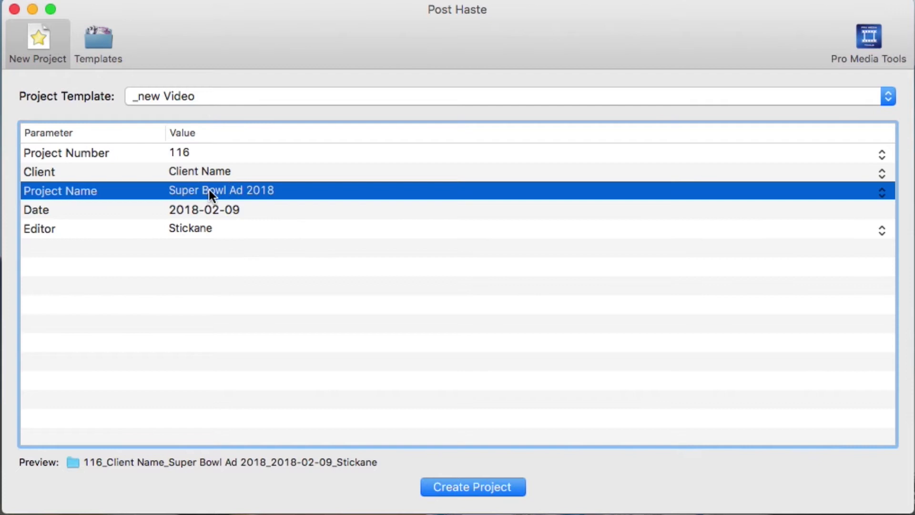
click(885, 192)
click(882, 193)
click(877, 173)
click(879, 172)
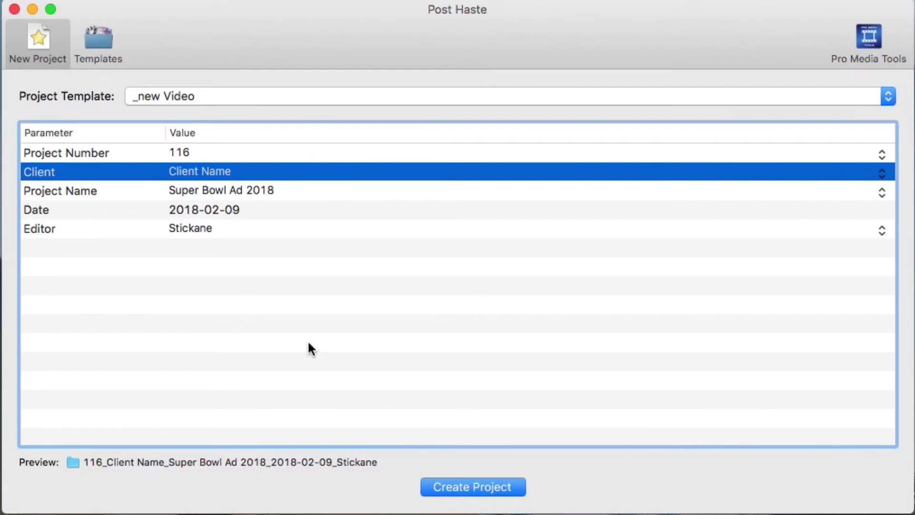
Step: Create the Super Bowl Ad 2018 project from the entered parameters
click(453, 486)
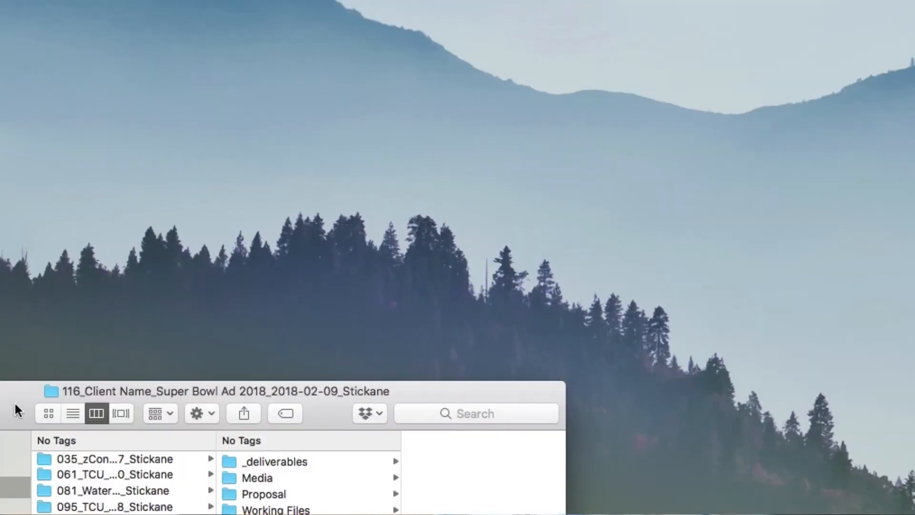
Step: In Finder, examine the new project's _deliverables, Media, Proposal and Working Files folders, including the _project Files and DOCs subfolders
drag(14, 402, 251, 63)
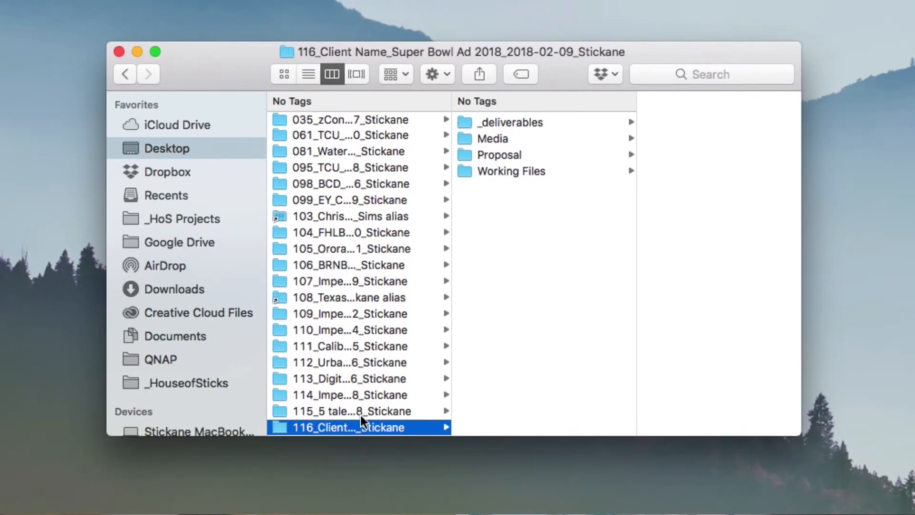
click(512, 123)
click(481, 138)
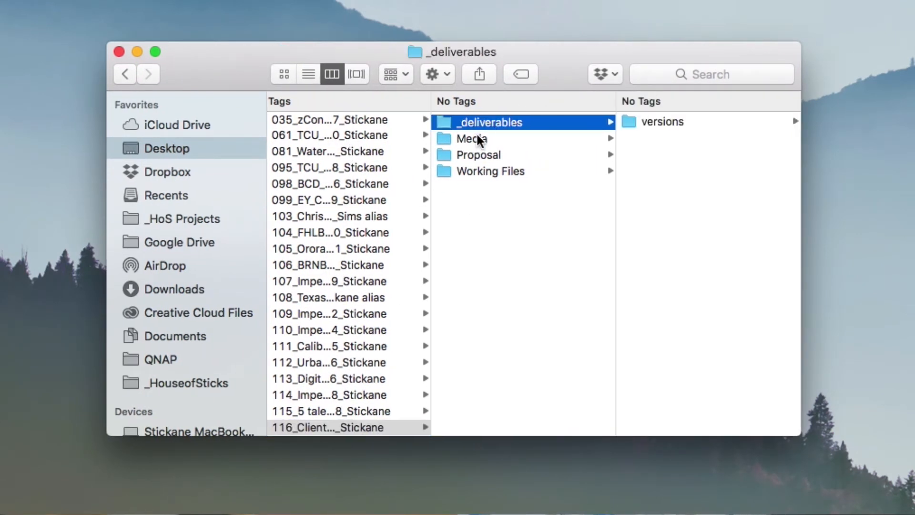
click(466, 153)
click(470, 172)
click(654, 121)
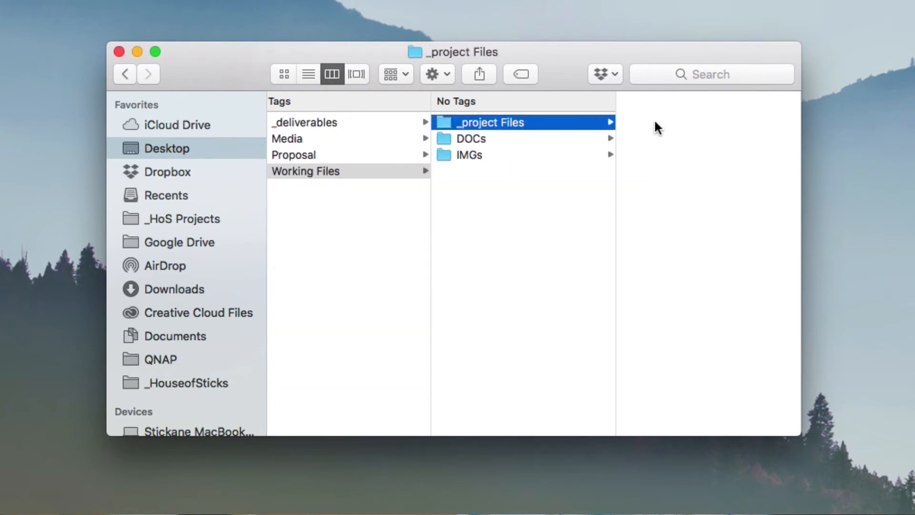
click(313, 125)
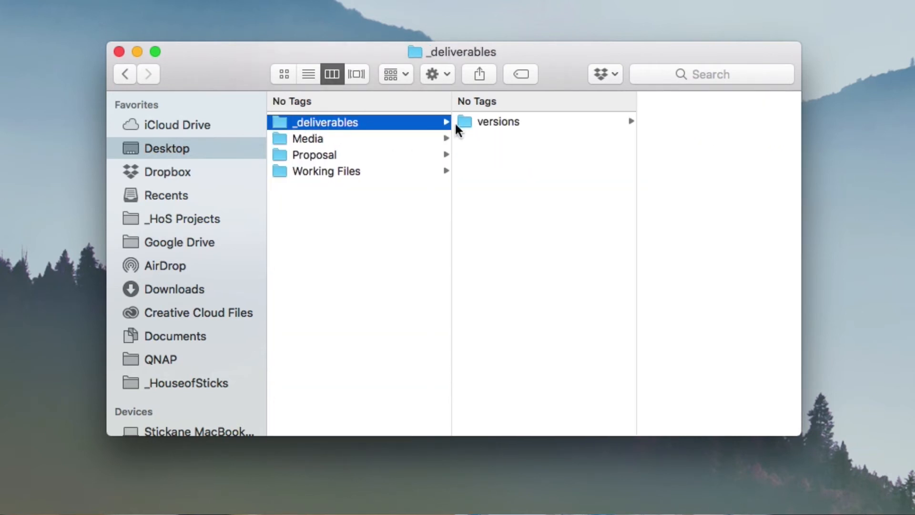
click(318, 154)
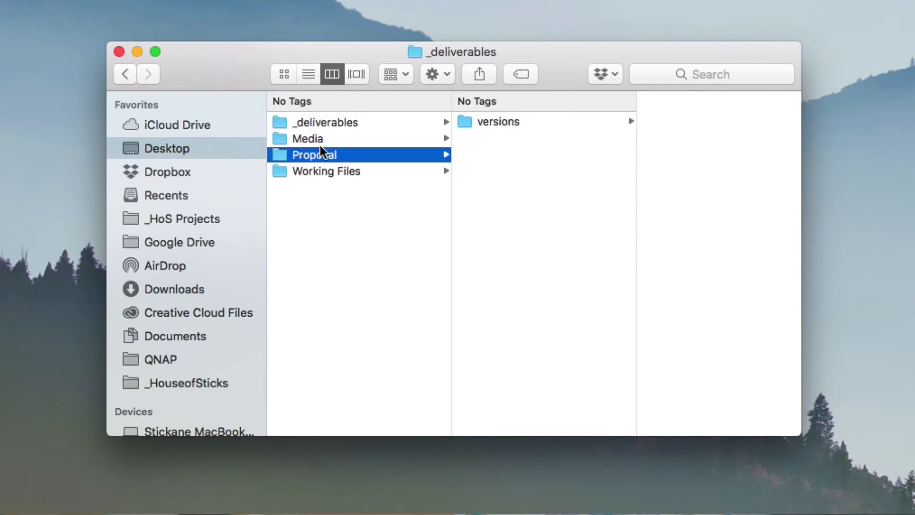
click(306, 139)
click(307, 171)
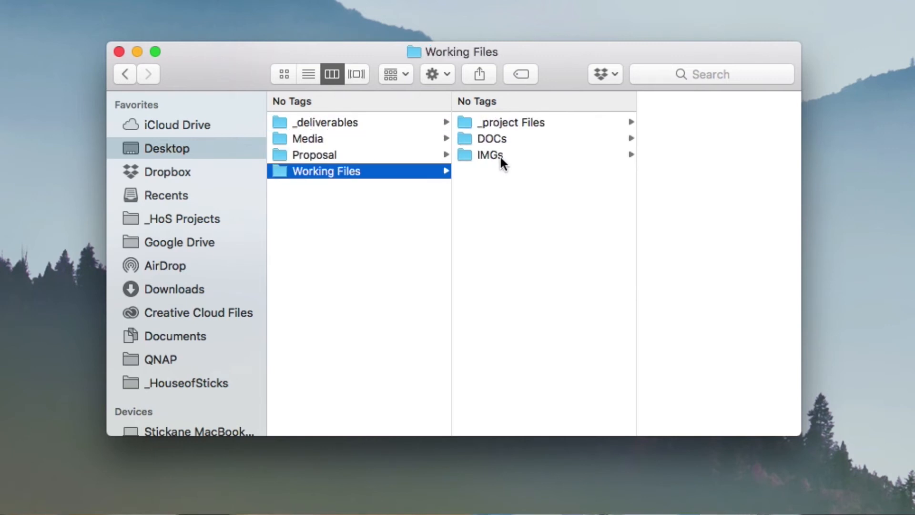
click(502, 142)
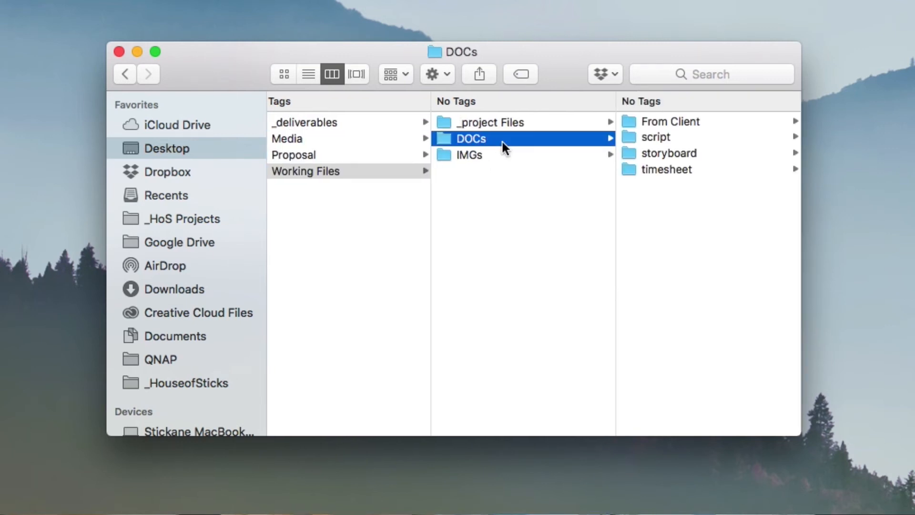